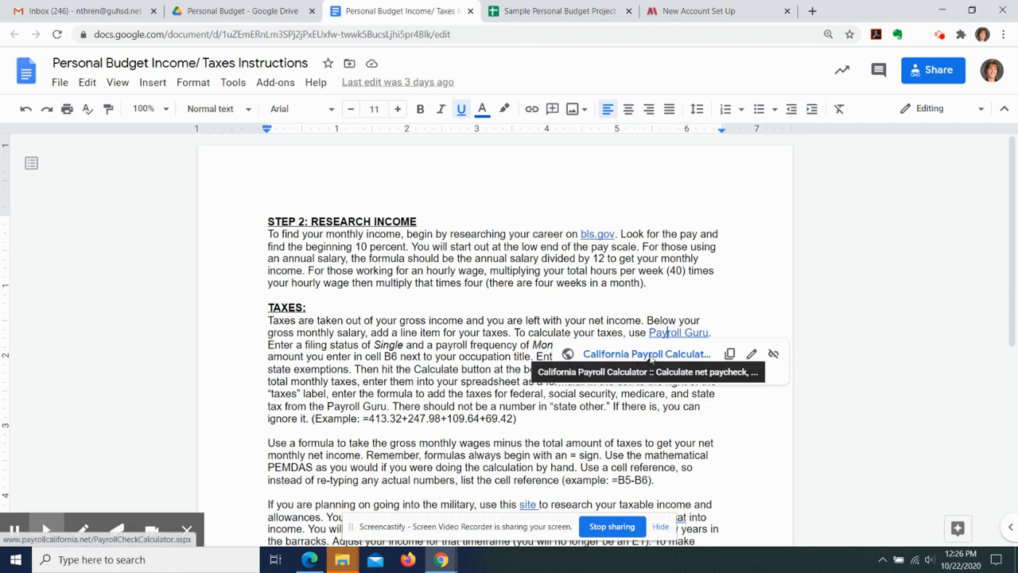
# - Open the California payroll calculator linked in the taxes instructions and set filing status Single and payroll frequency Monthly
pyautogui.click(646, 354)
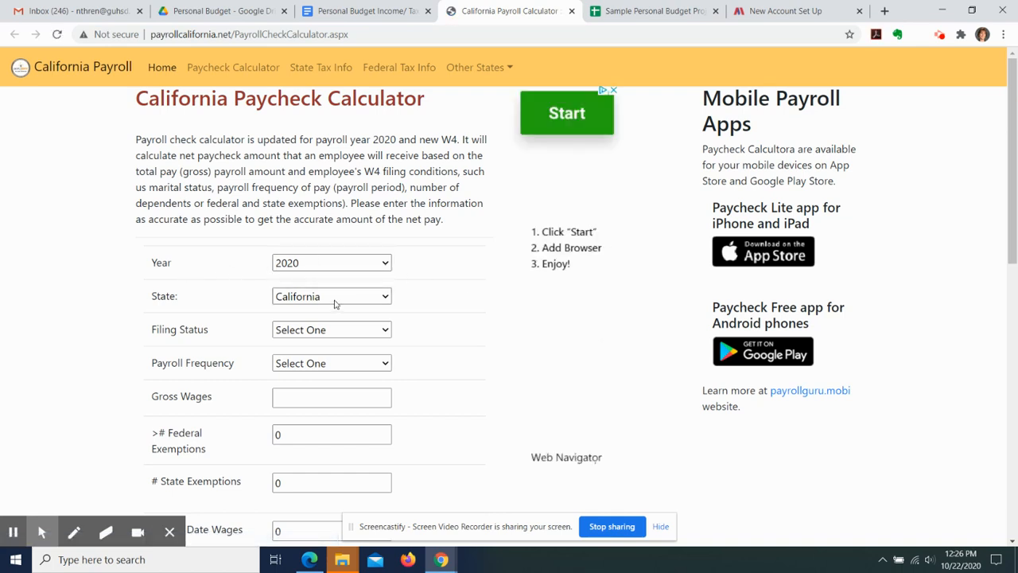
pyautogui.scroll(-1, 335, 303)
pyautogui.click(329, 265)
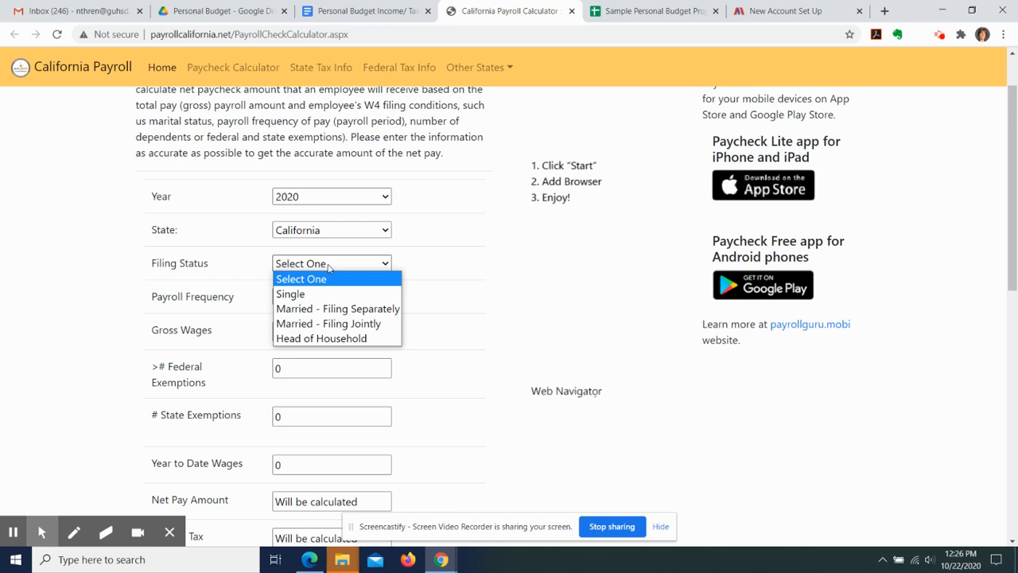
pyautogui.click(318, 295)
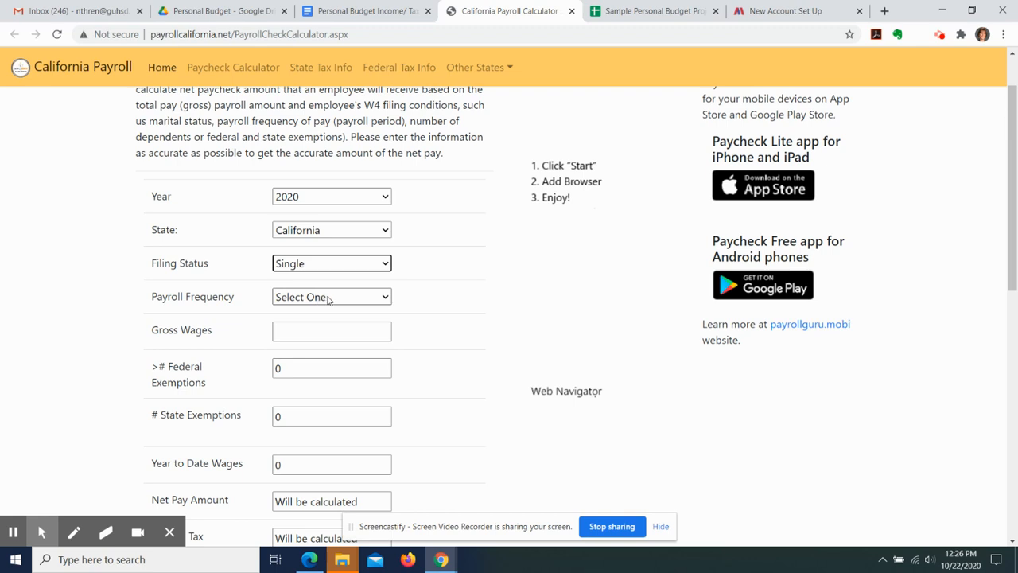
pyautogui.click(327, 299)
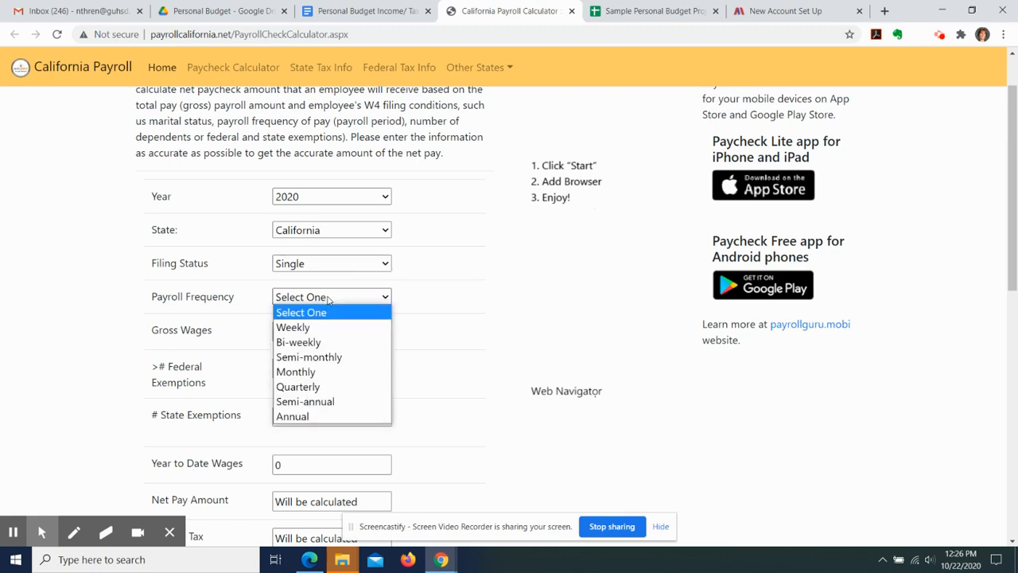
pyautogui.click(320, 374)
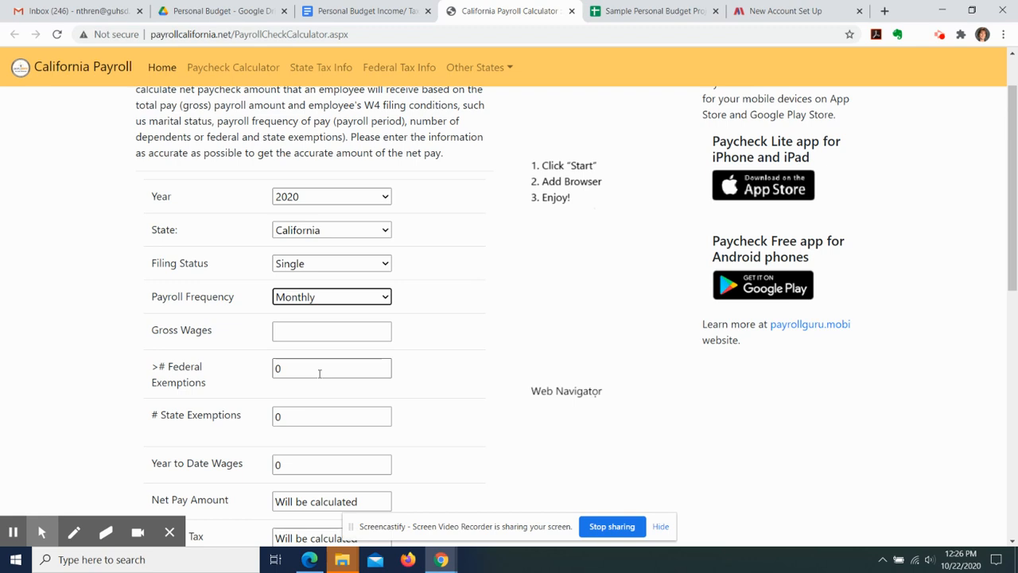
# - Look up the English Teacher monthly income in the budget spreadsheet and enter 3378 as the calculator's gross wages
pyautogui.click(305, 335)
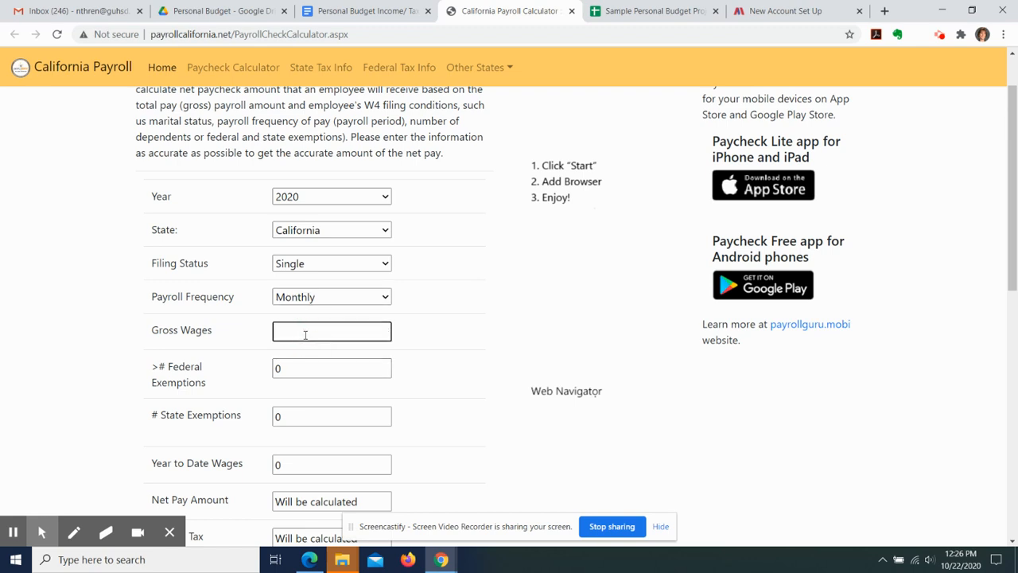
pyautogui.click(636, 13)
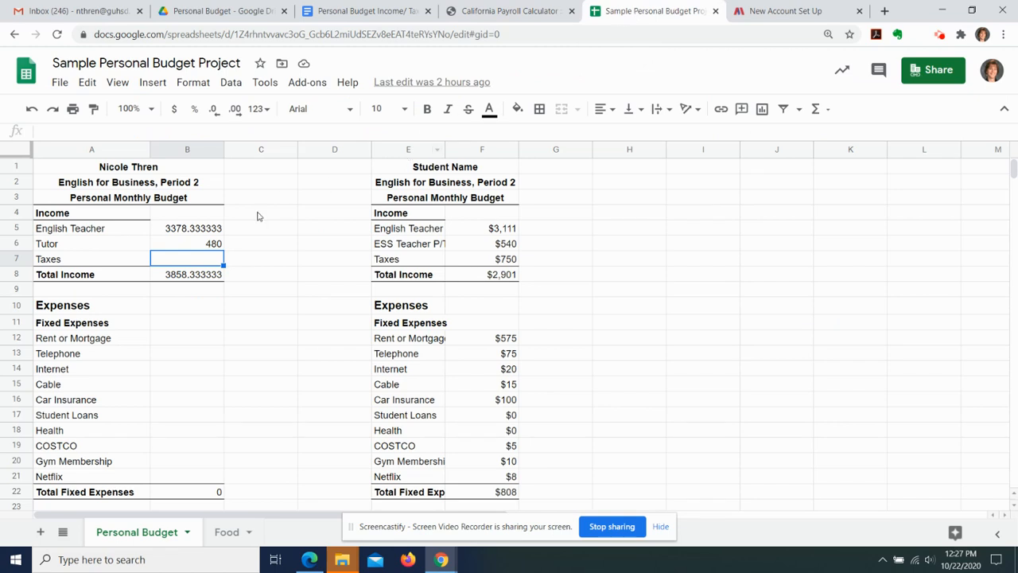
pyautogui.click(171, 231)
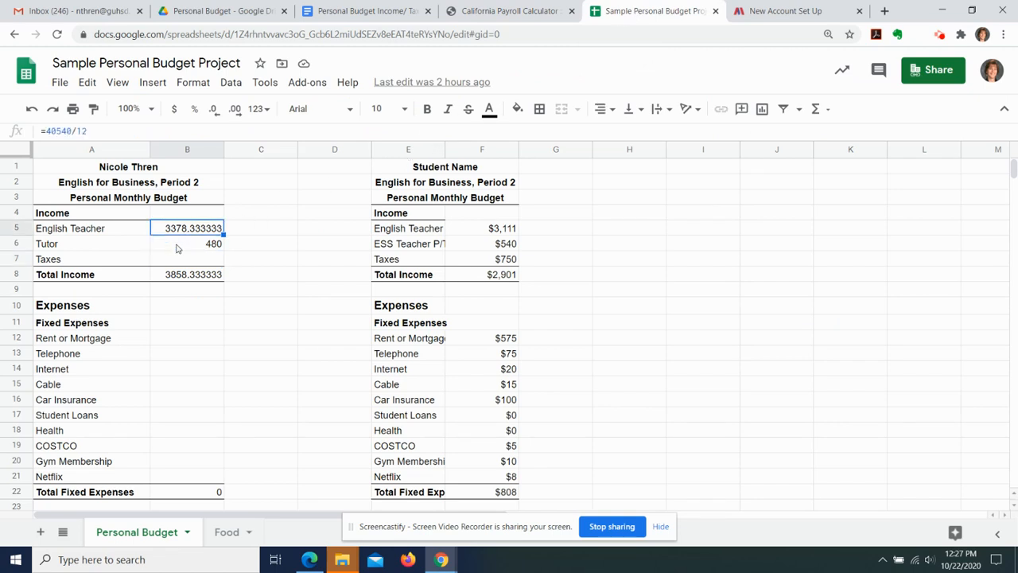
pyautogui.click(519, 16)
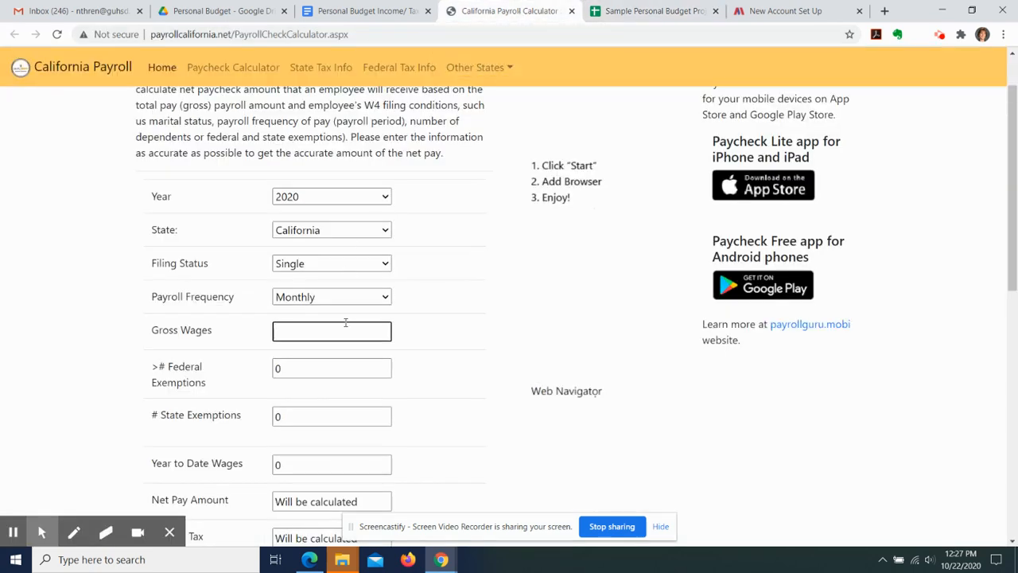
pyautogui.write('3378')
# - Set both the federal exemptions and the state exemptions to 1
pyautogui.moveTo(295, 366); pyautogui.dragTo(272, 368)
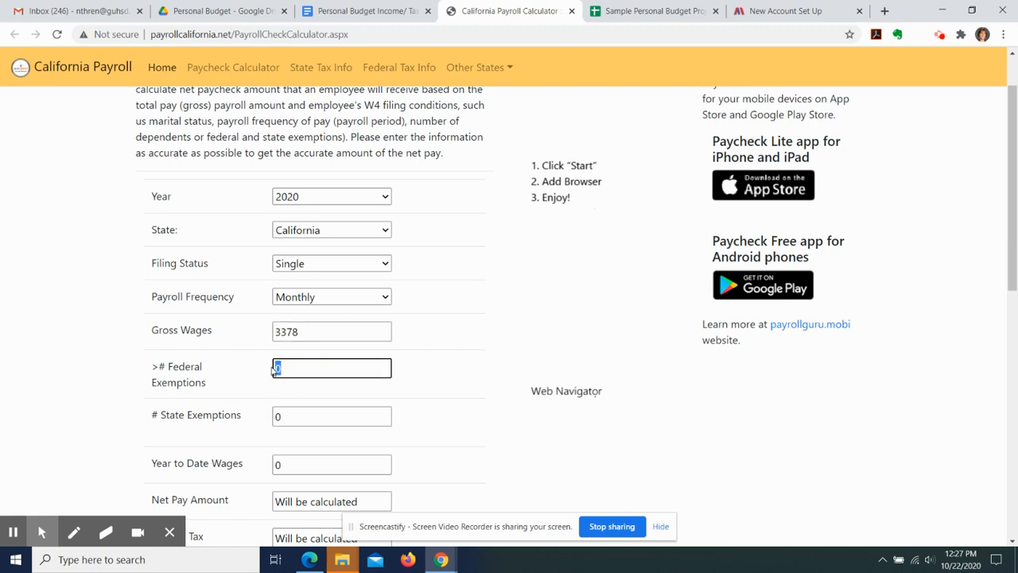
pyautogui.write('1')
pyautogui.scroll(-1, 288, 416)
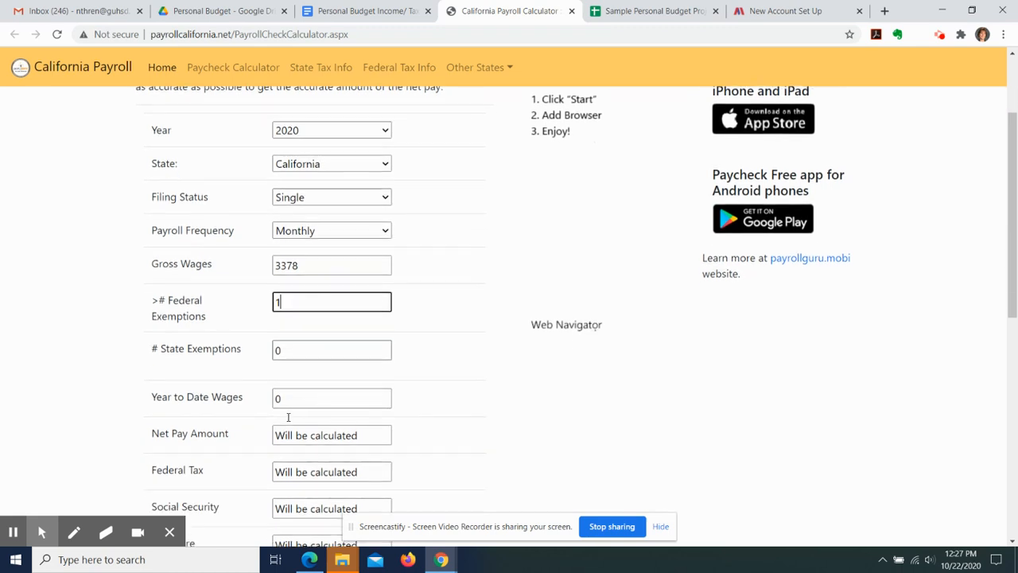
pyautogui.doubleClick(278, 339)
pyautogui.write('1')
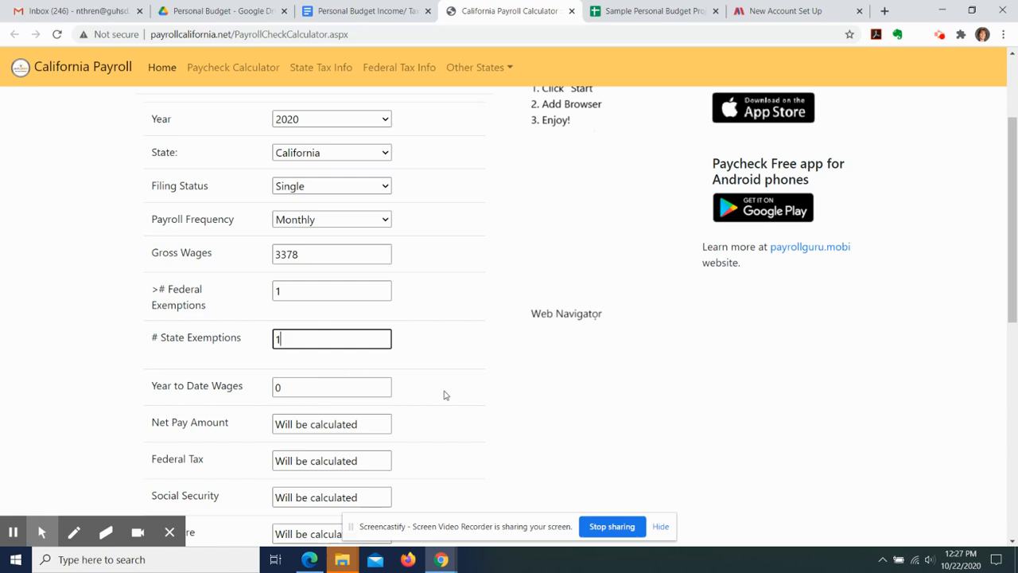
# - Review the completed payroll entries and calculate the paycheck to get the individual tax amounts
pyautogui.scroll(-1, 445, 395)
pyautogui.scroll(-1, 445, 395)
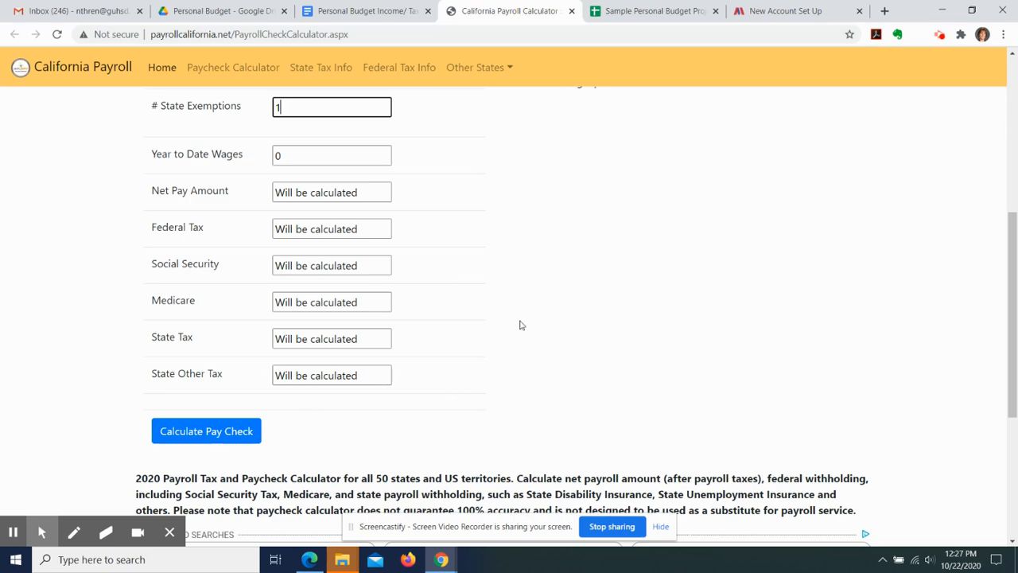
pyautogui.scroll(5, 521, 324)
pyautogui.scroll(-1, 521, 325)
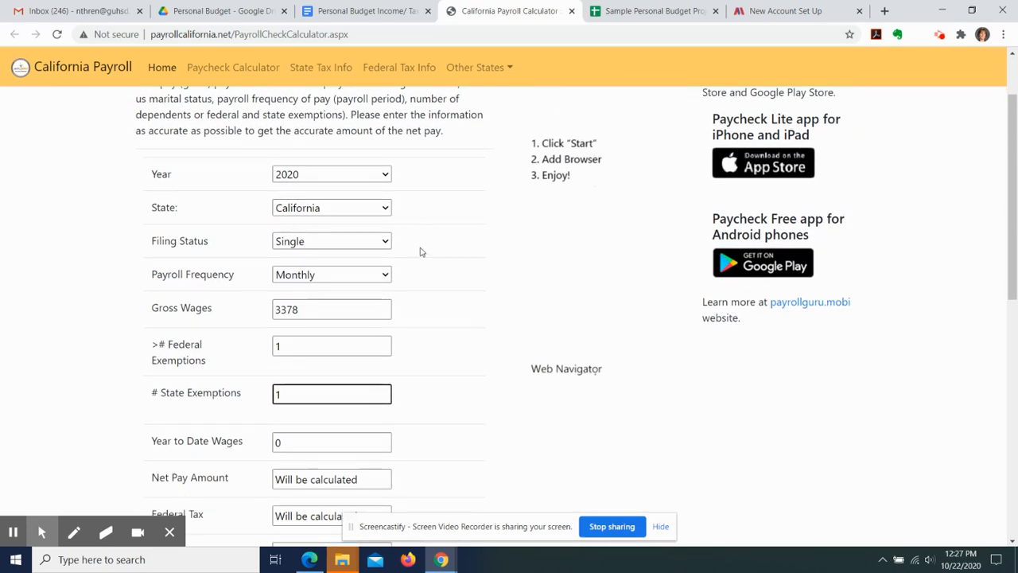
pyautogui.scroll(-5, 436, 383)
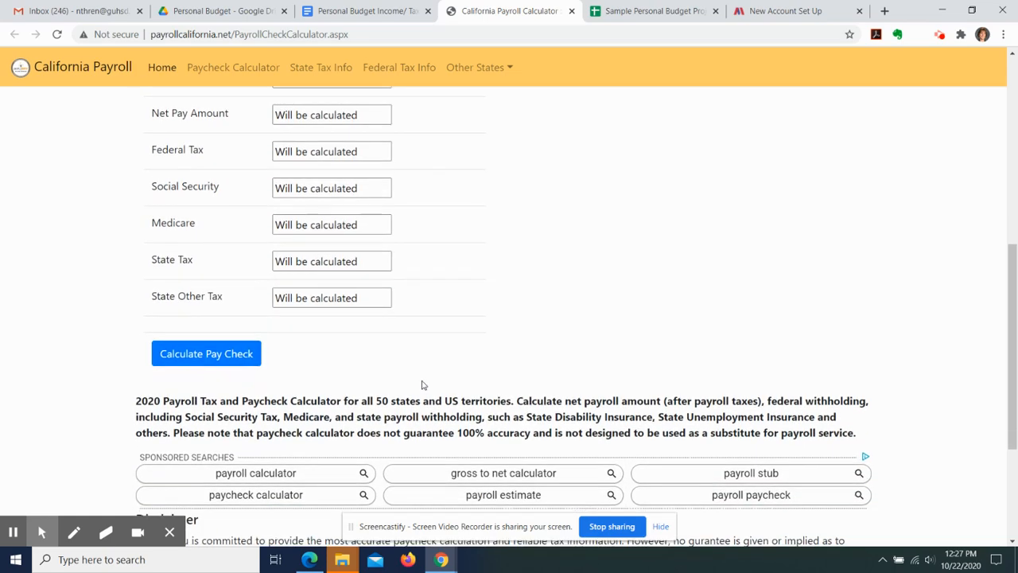
pyautogui.click(230, 355)
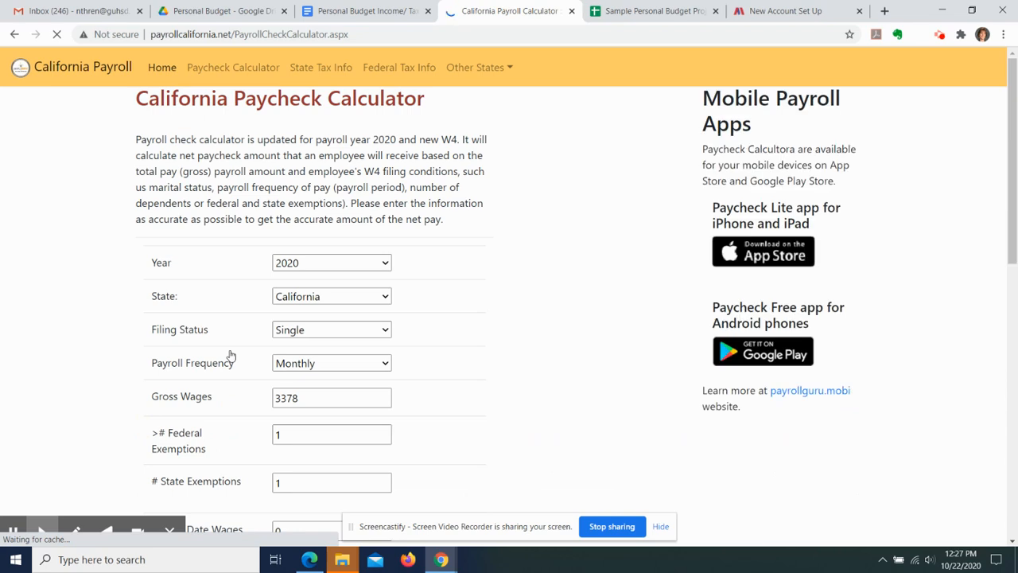
pyautogui.scroll(-2, 470, 340)
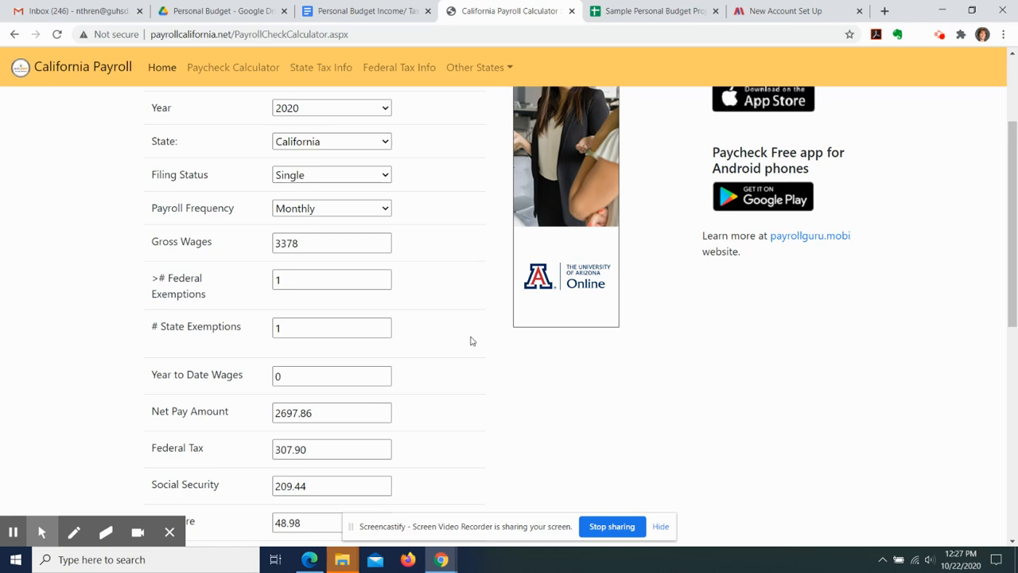
pyautogui.scroll(-3, 470, 341)
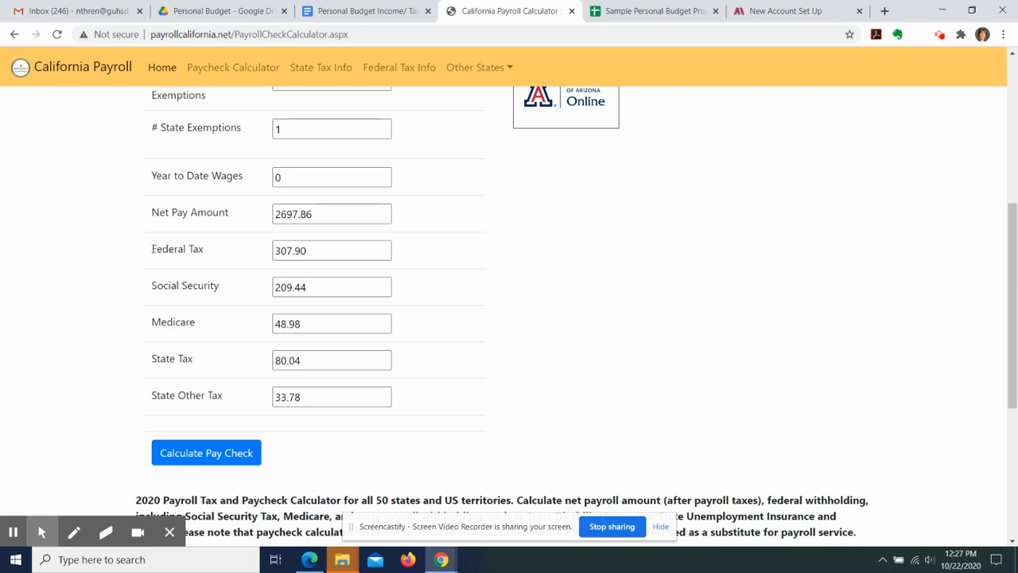
# - Begin a sum formula in the budget spreadsheet's Taxes cell B7 with the calculated federal tax, =307.90+
pyautogui.moveTo(150, 251); pyautogui.dragTo(359, 354)
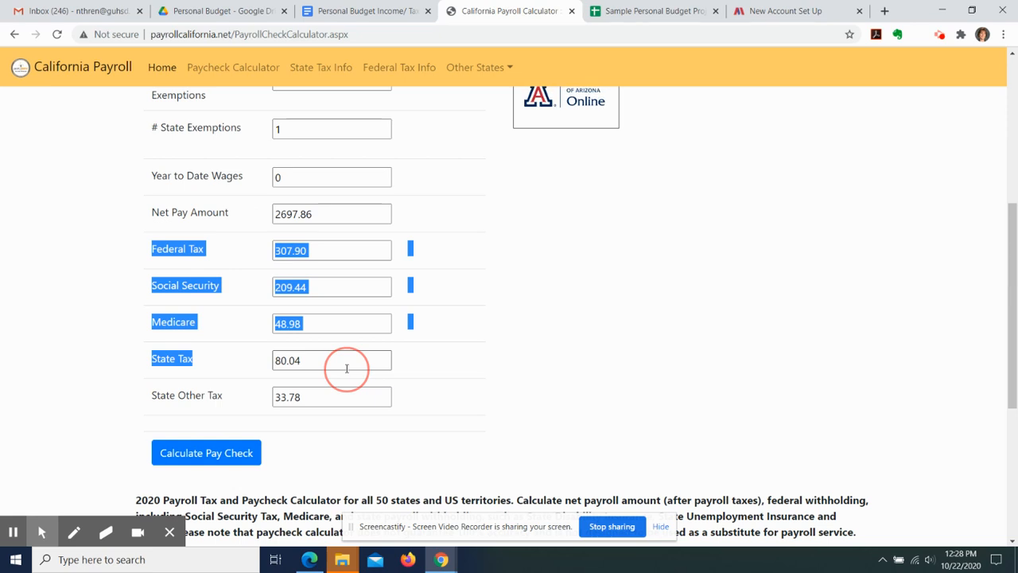
pyautogui.click(325, 258)
pyautogui.moveTo(320, 255); pyautogui.dragTo(275, 254)
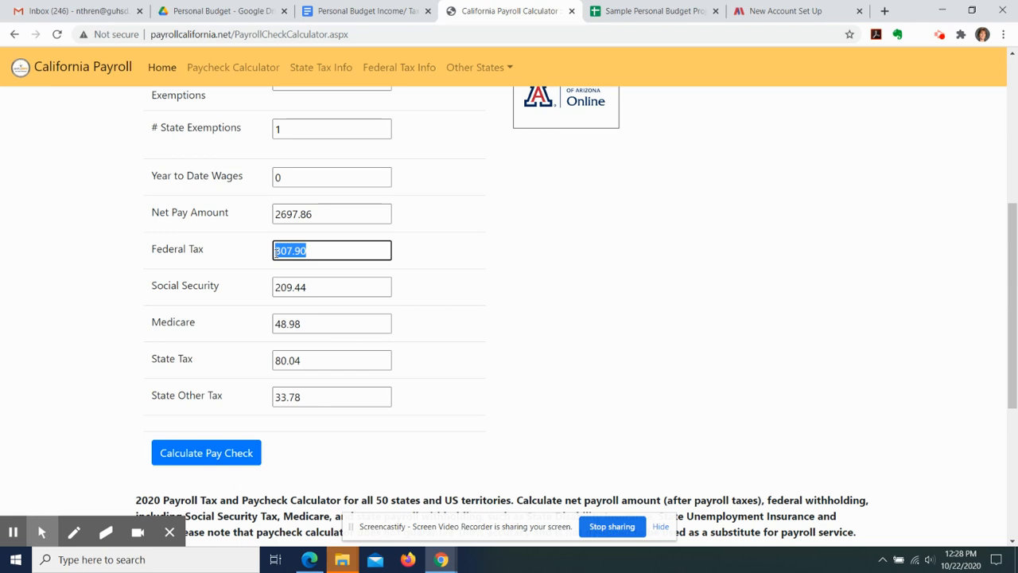
pyautogui.click(634, 15)
pyautogui.click(181, 261)
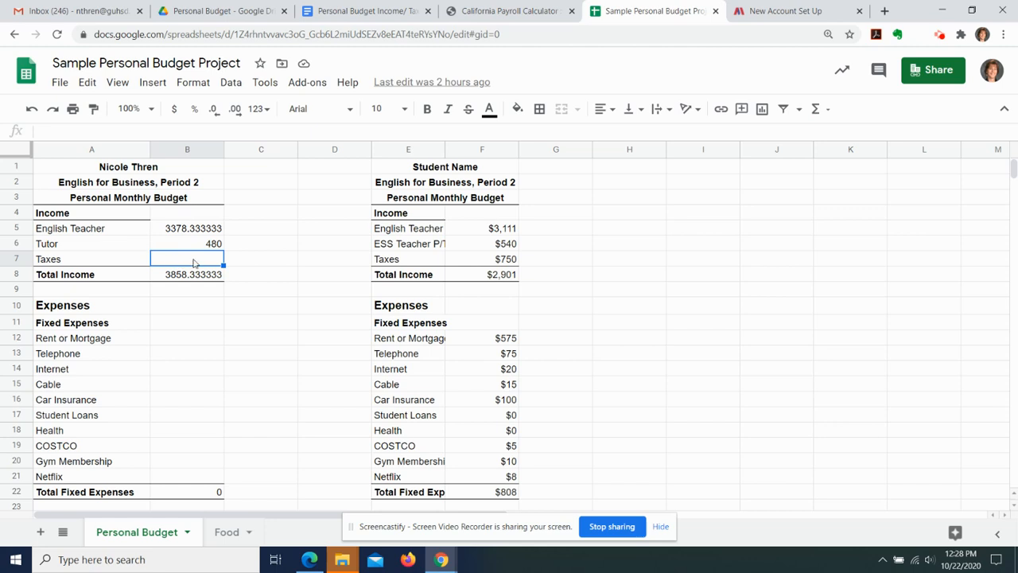
pyautogui.write('=')
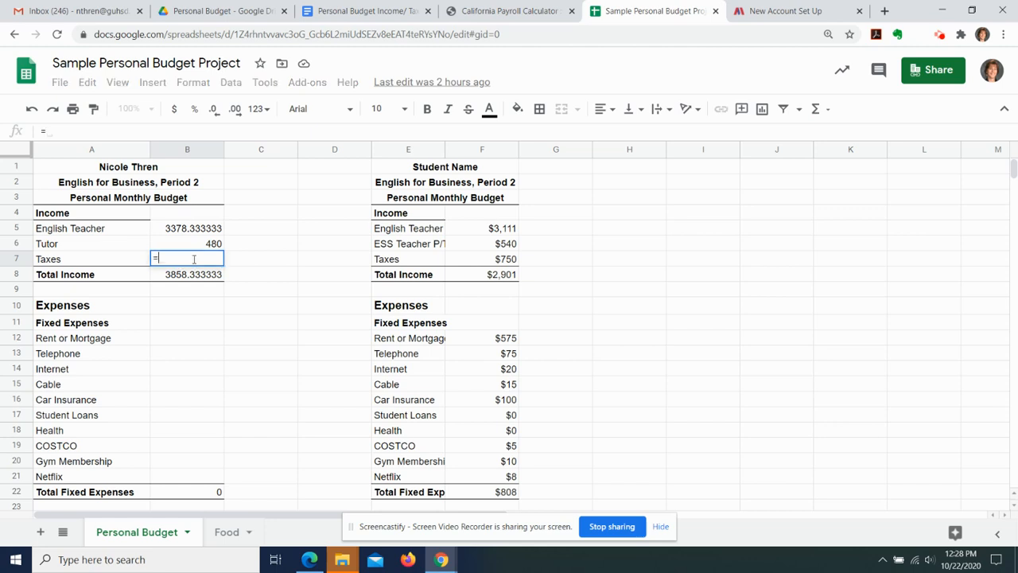
pyautogui.write('307.90')
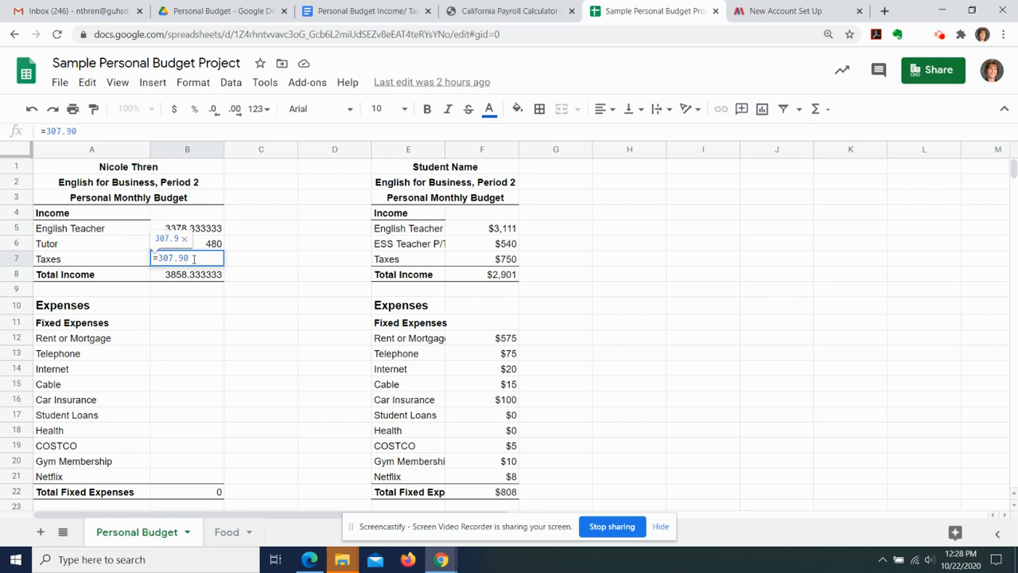
pyautogui.write('+')
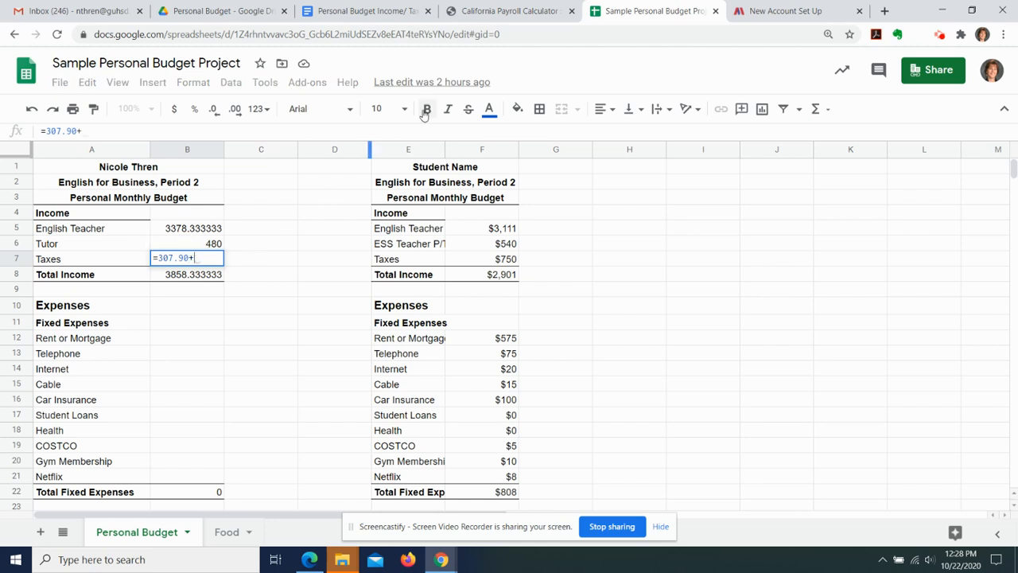
# - Copy the Social Security amount 209.44 from the payroll calculator into the Taxes formula, followed by a plus sign
pyautogui.click(528, 12)
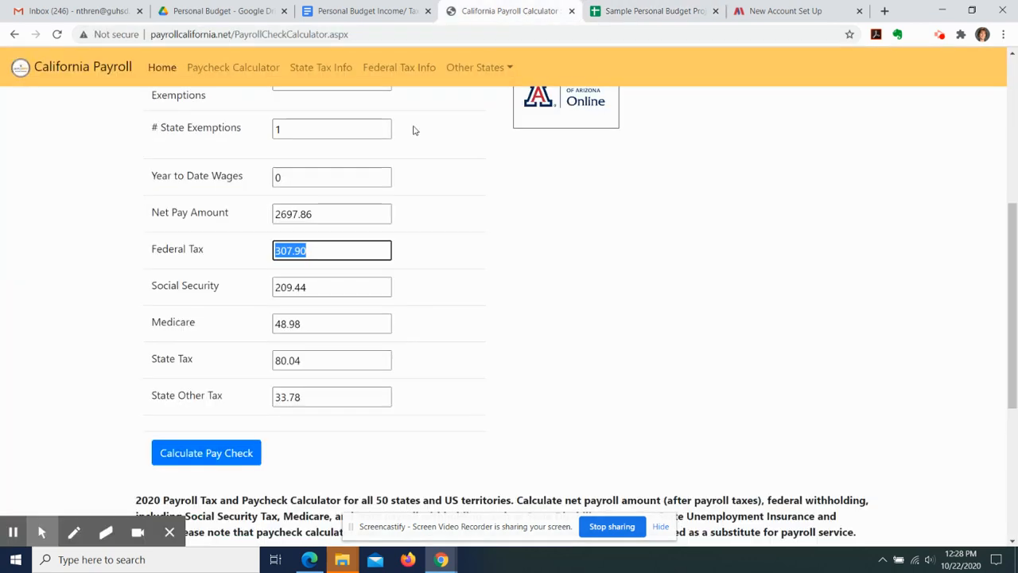
pyautogui.click(305, 292)
pyautogui.moveTo(304, 291); pyautogui.dragTo(268, 294)
pyautogui.hotkey('ctrl', 'c')
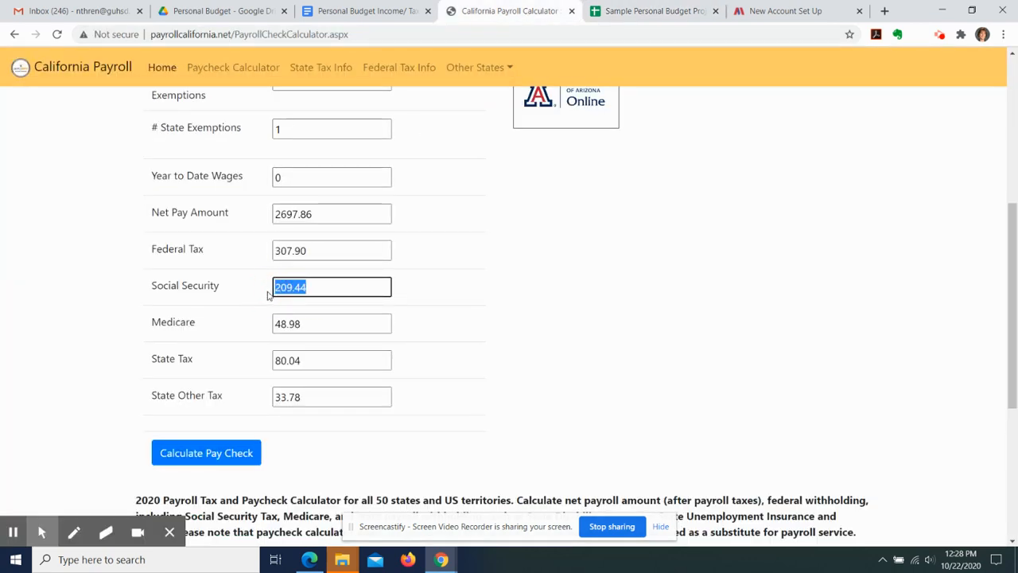
pyautogui.click(670, 11)
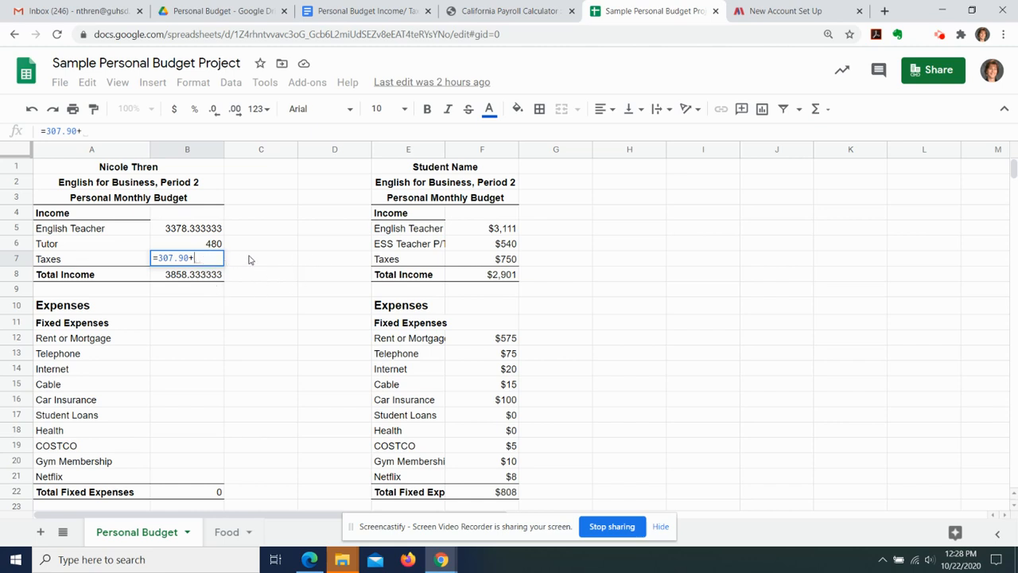
pyautogui.hotkey('ctrl', 'v')
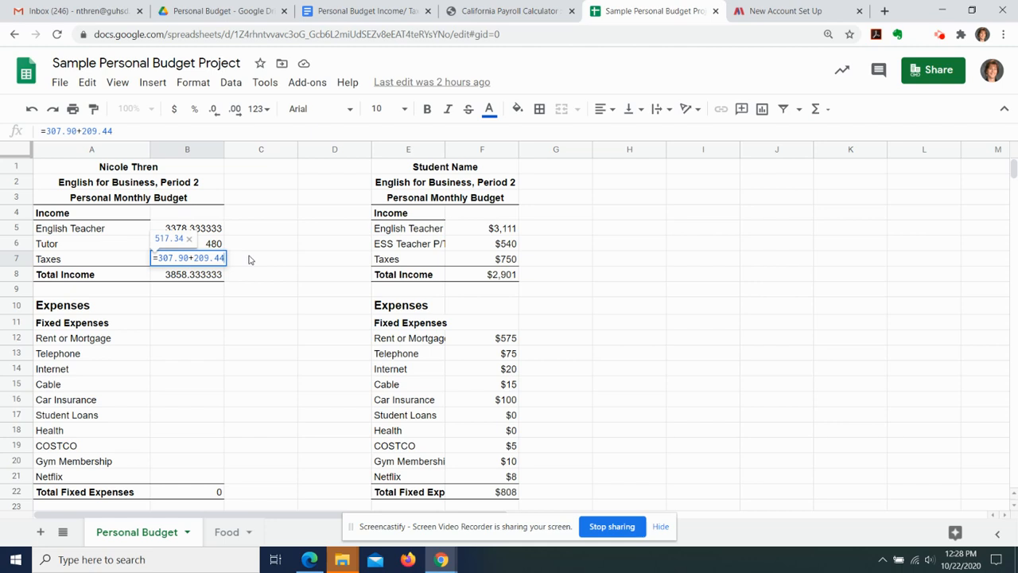
pyautogui.write('+')
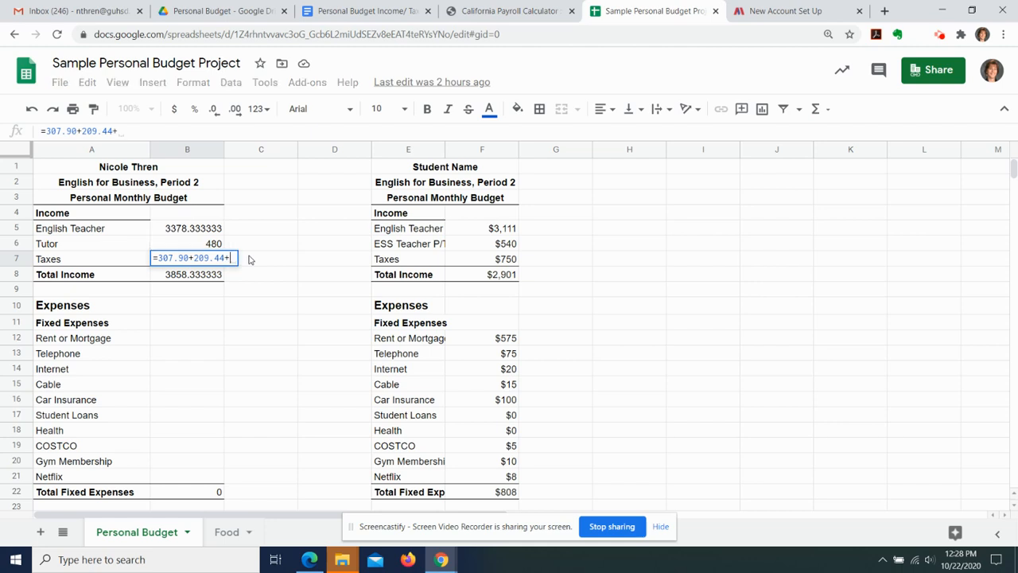
# - Copy the Medicare amount 48.98 from the payroll calculator into the Taxes formula, followed by a plus sign
pyautogui.click(488, 14)
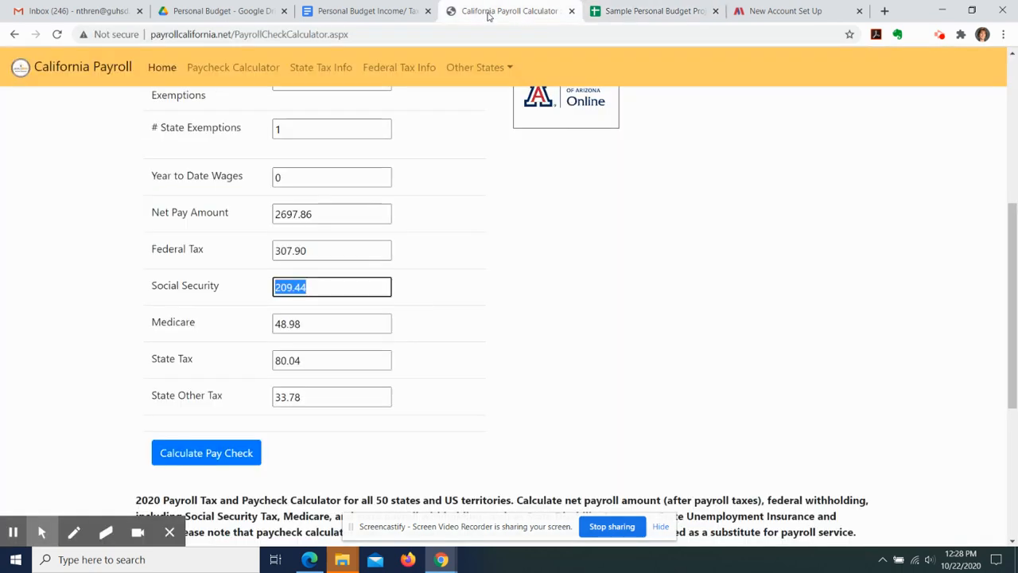
pyautogui.doubleClick(316, 322)
pyautogui.hotkey('ctrl', 'c')
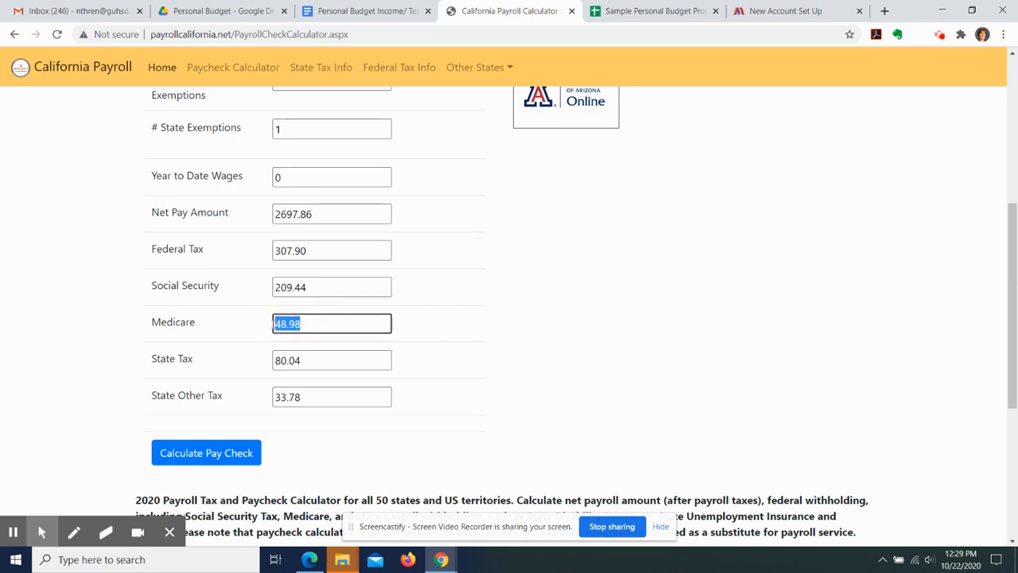
pyautogui.click(630, 12)
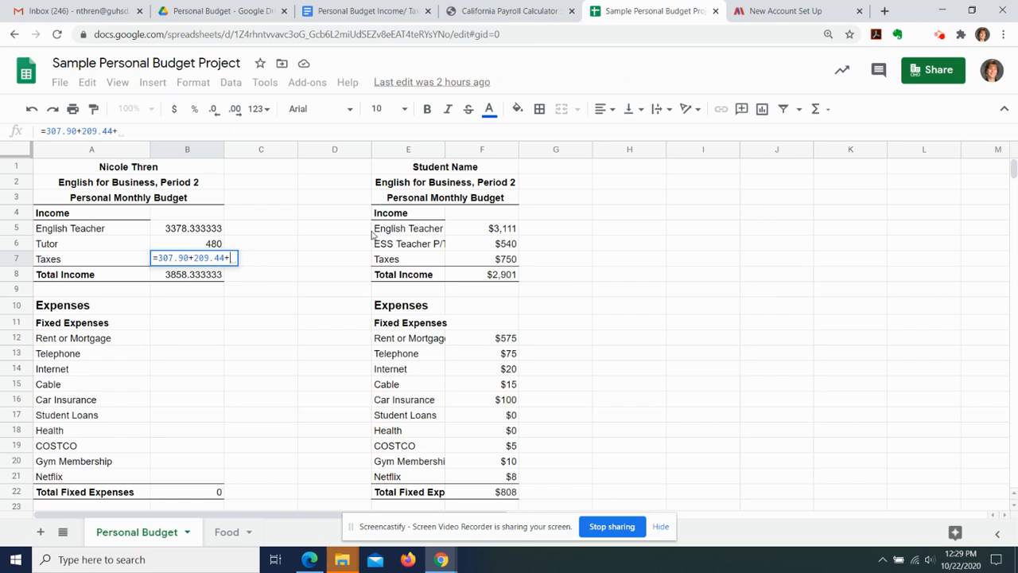
pyautogui.hotkey('ctrl', 'v')
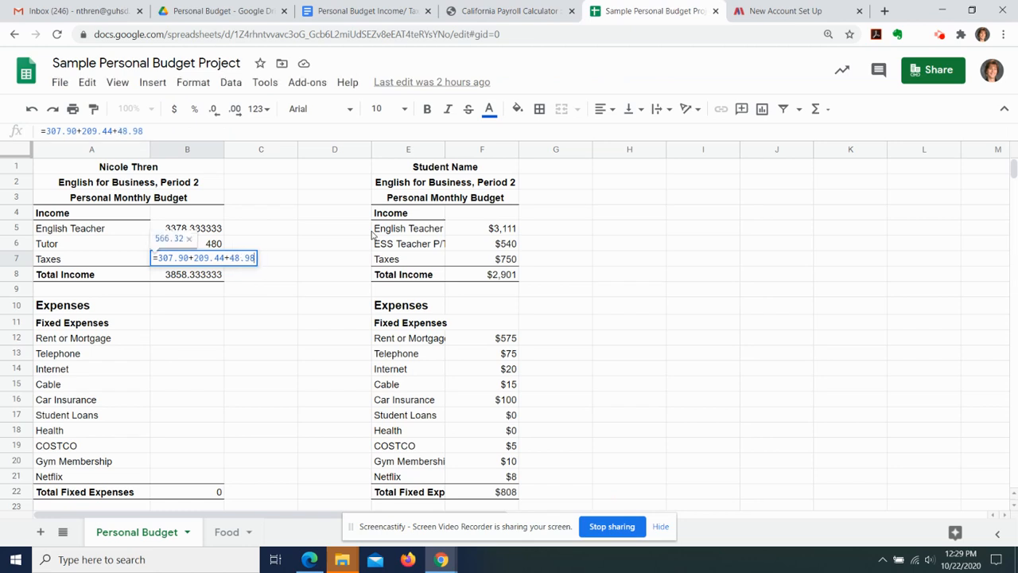
pyautogui.write('+')
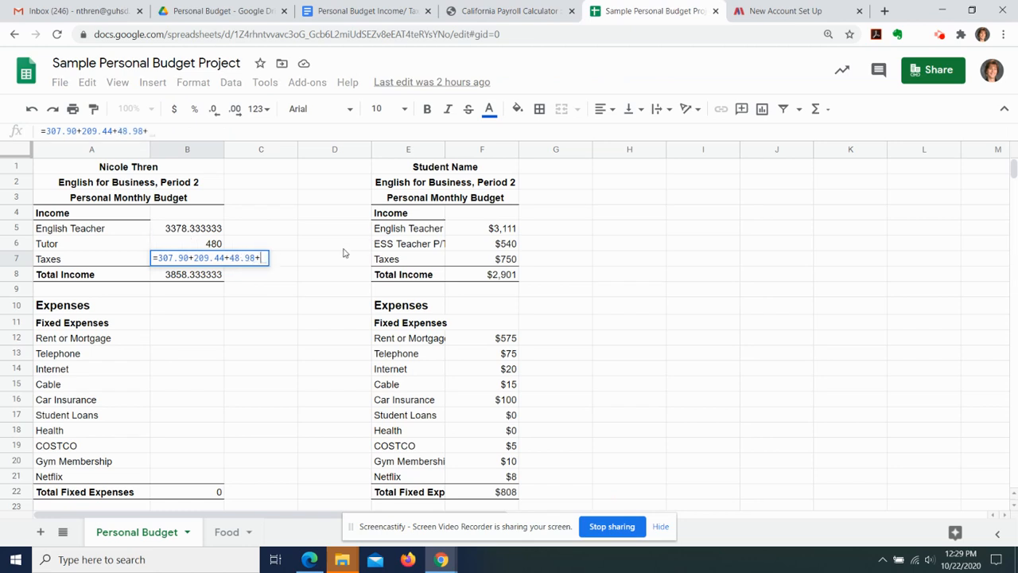
# - Copy the State Tax amount 80.04 from the payroll calculator into the Taxes formula and commit =307.90+209.44+48.98+80.04
pyautogui.click(544, 22)
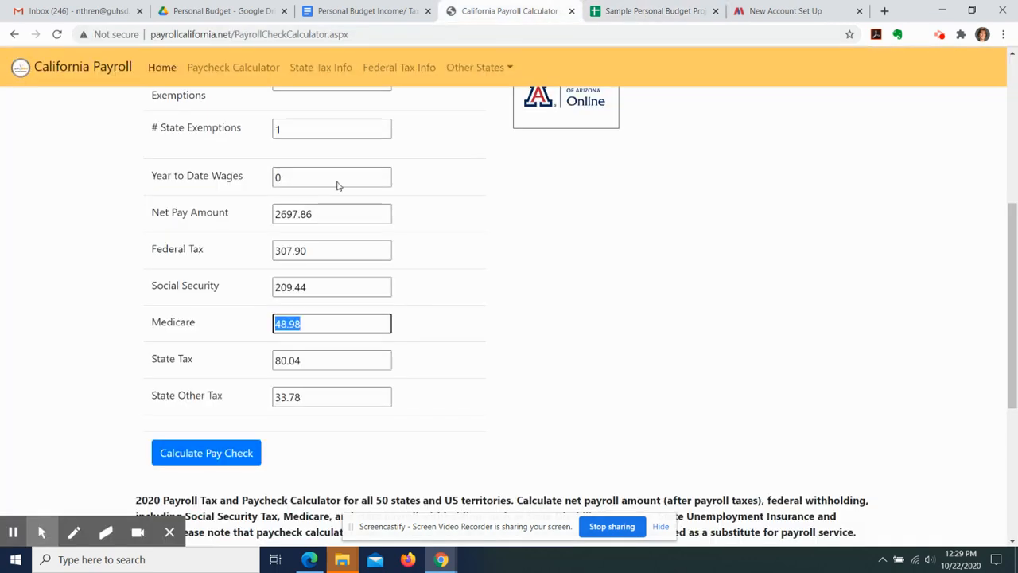
pyautogui.moveTo(309, 362); pyautogui.dragTo(270, 364)
pyautogui.hotkey('ctrl', 'c')
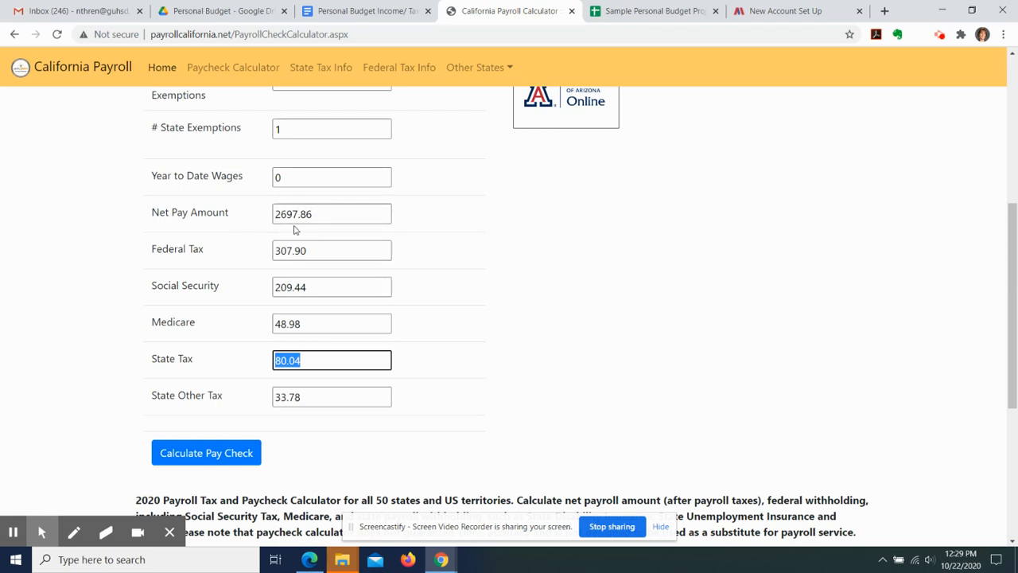
pyautogui.click(638, 11)
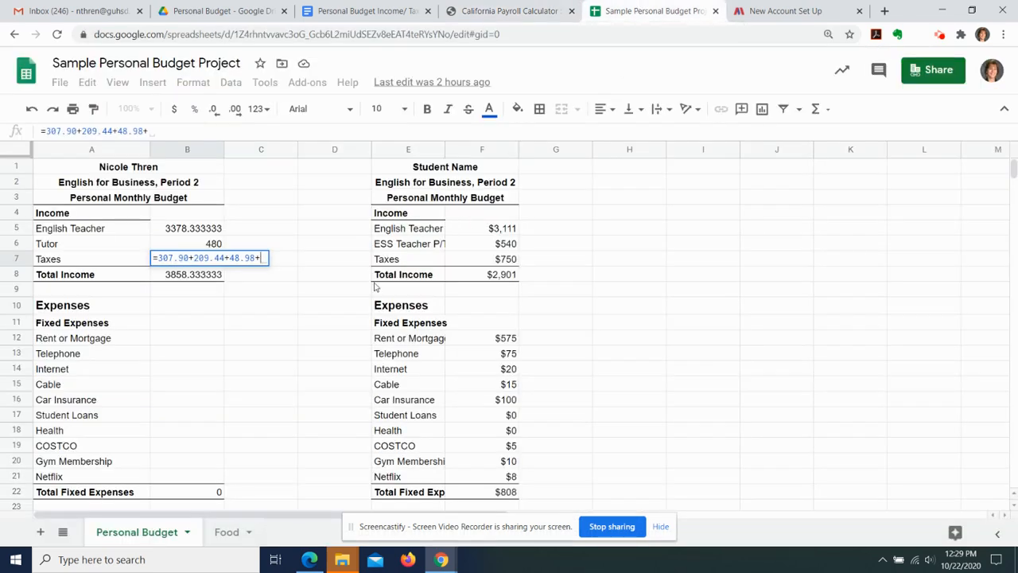
pyautogui.hotkey('ctrl', 'v')
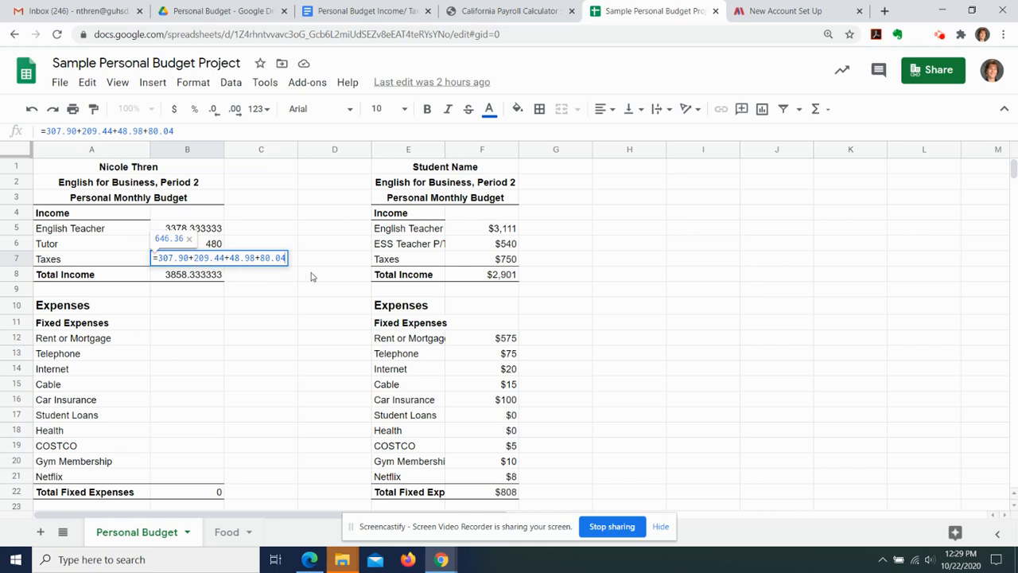
pyautogui.press('Return')
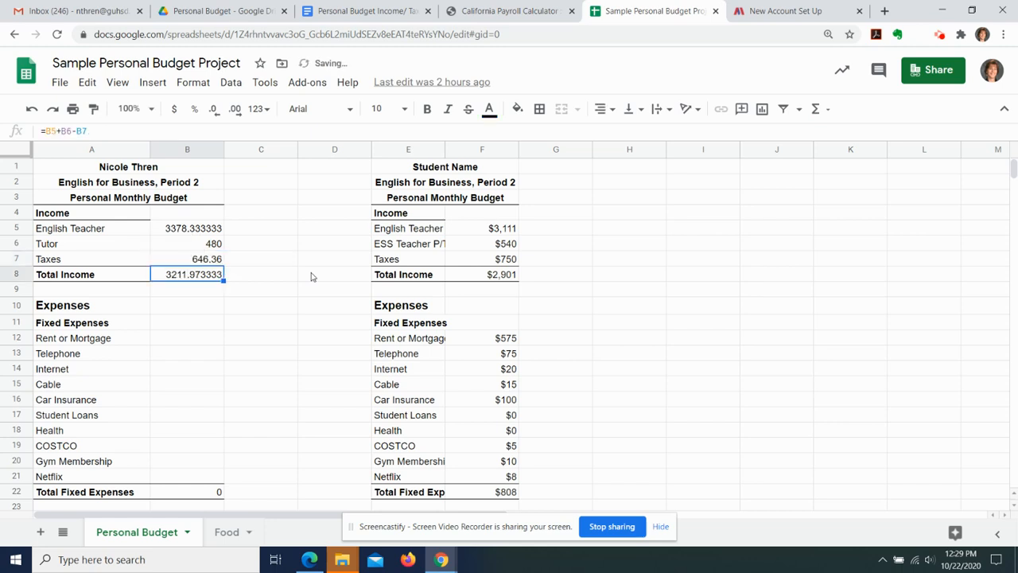